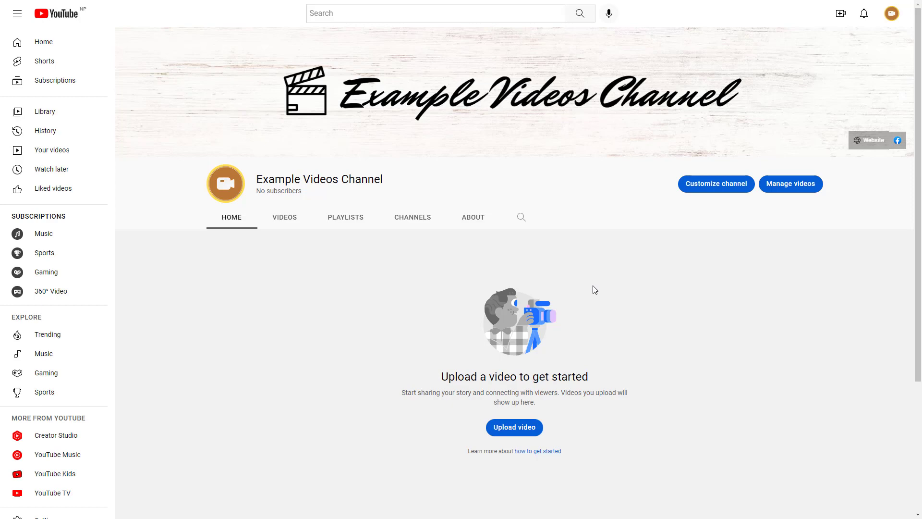
# Step: Open the channel's layout customization and examine the channel trailer and featured video spotlight options
pyautogui.click(699, 190)
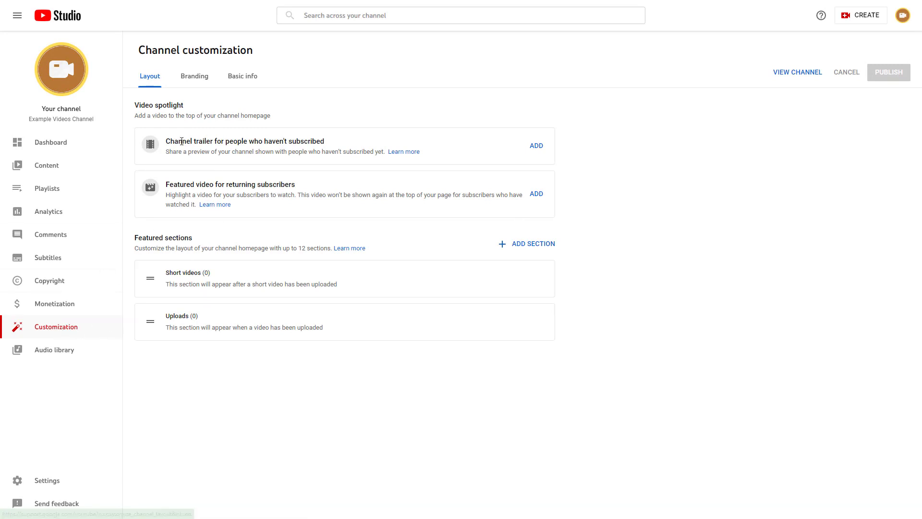
pyautogui.moveTo(168, 143); pyautogui.dragTo(328, 146)
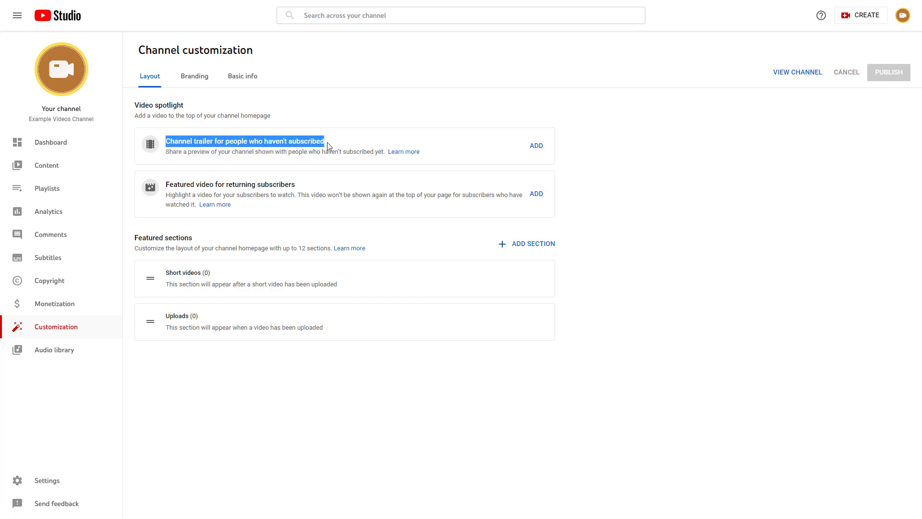
pyautogui.moveTo(184, 185); pyautogui.dragTo(277, 184)
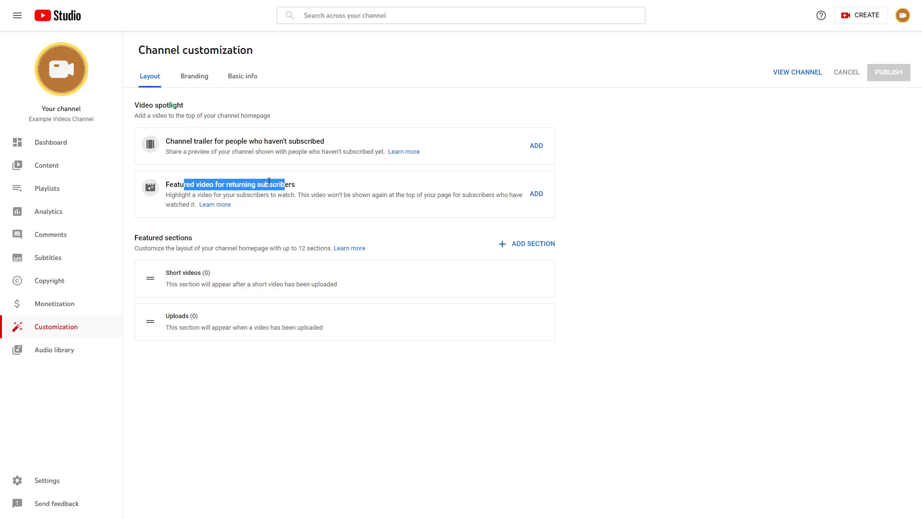
pyautogui.click(269, 181)
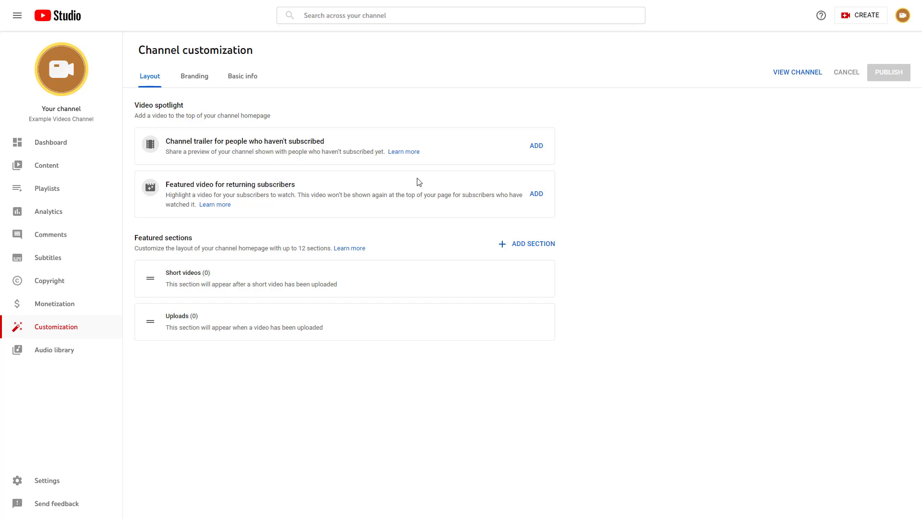
# Step: Look at the video choosers for the channel trailer and the featured video, closing each without a selection
pyautogui.click(536, 147)
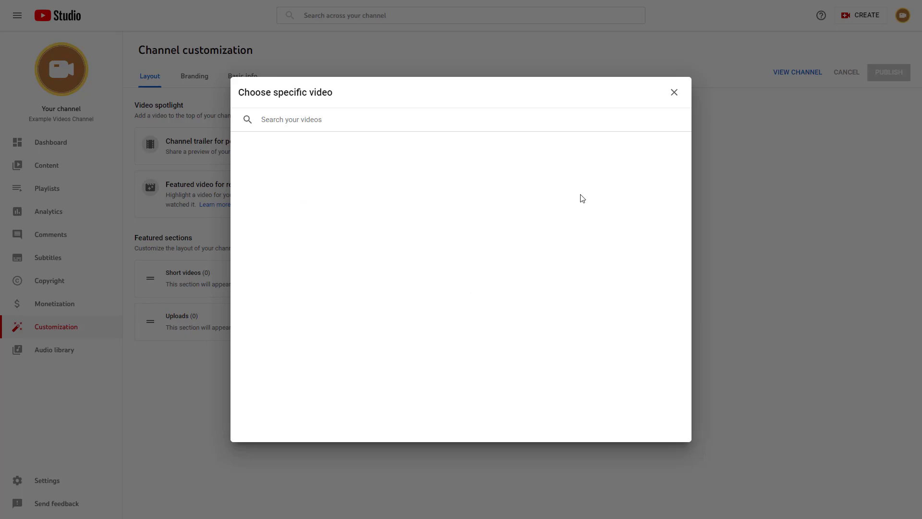
pyautogui.click(673, 95)
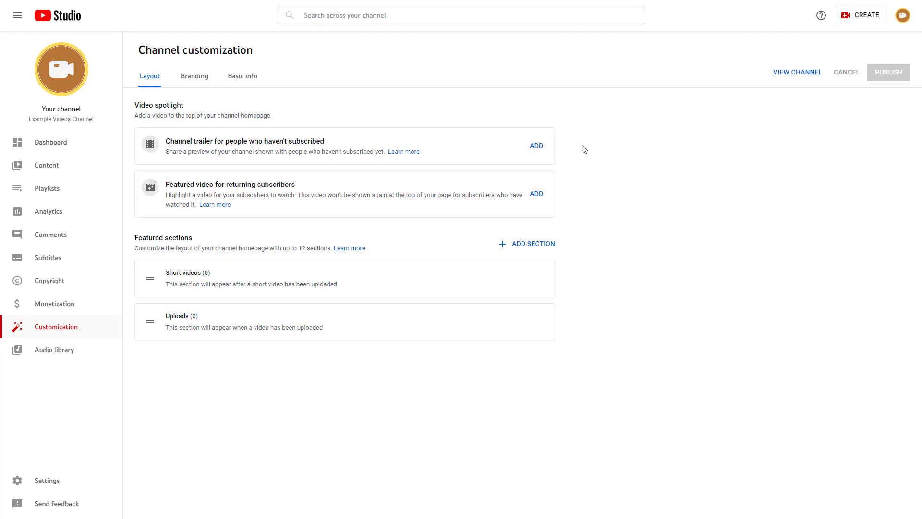
pyautogui.click(537, 194)
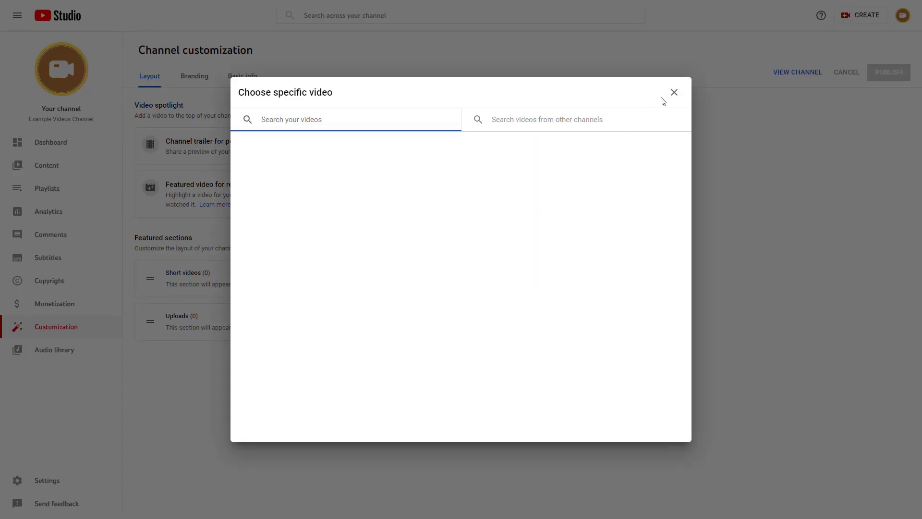
pyautogui.click(673, 94)
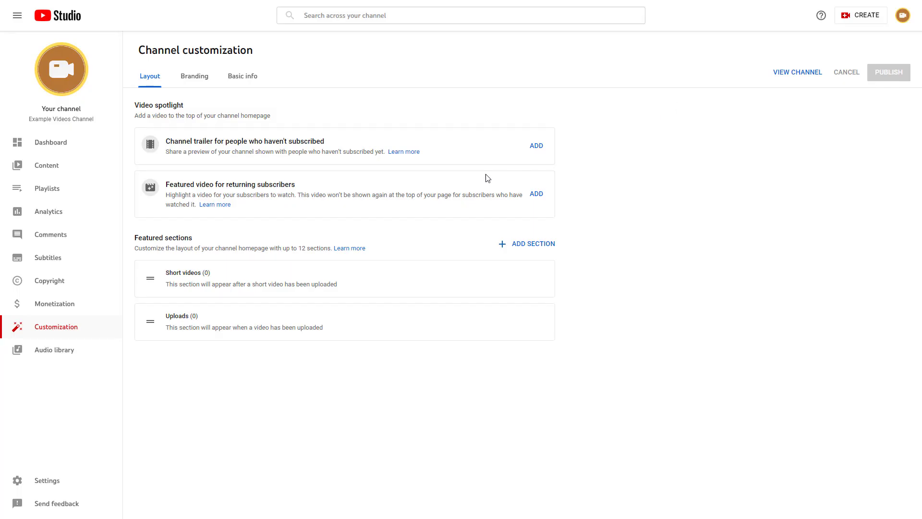
# Step: Upload the files Example Videos channel.mp4 and Featured.mp4 from the Desktop folder to the channel
pyautogui.click(55, 146)
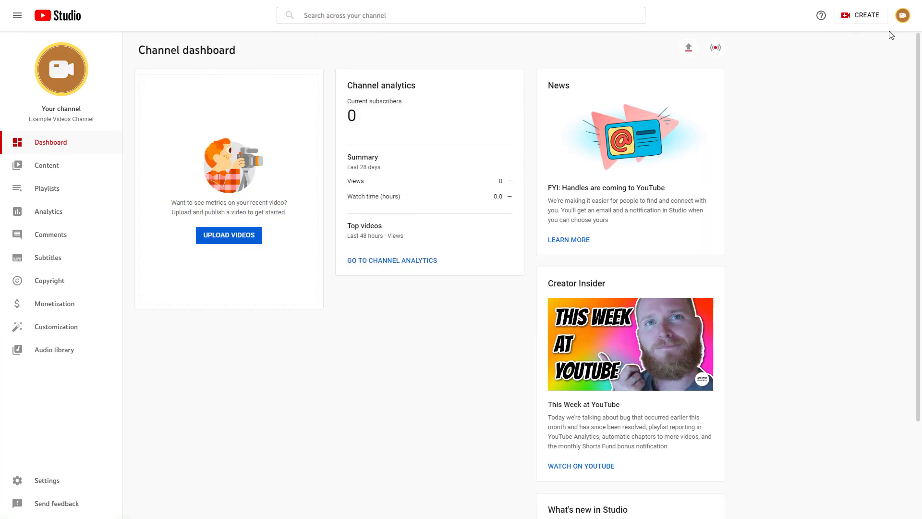
pyautogui.click(860, 15)
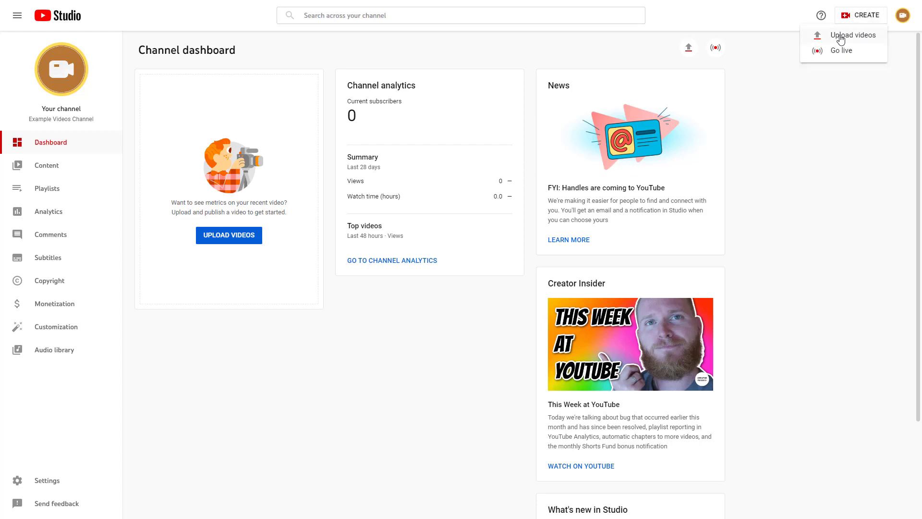
pyautogui.click(826, 149)
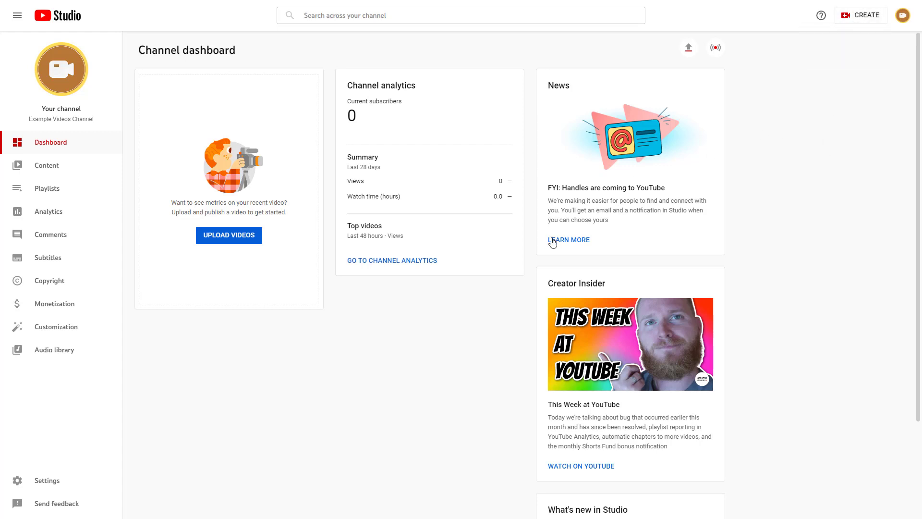
pyautogui.click(232, 238)
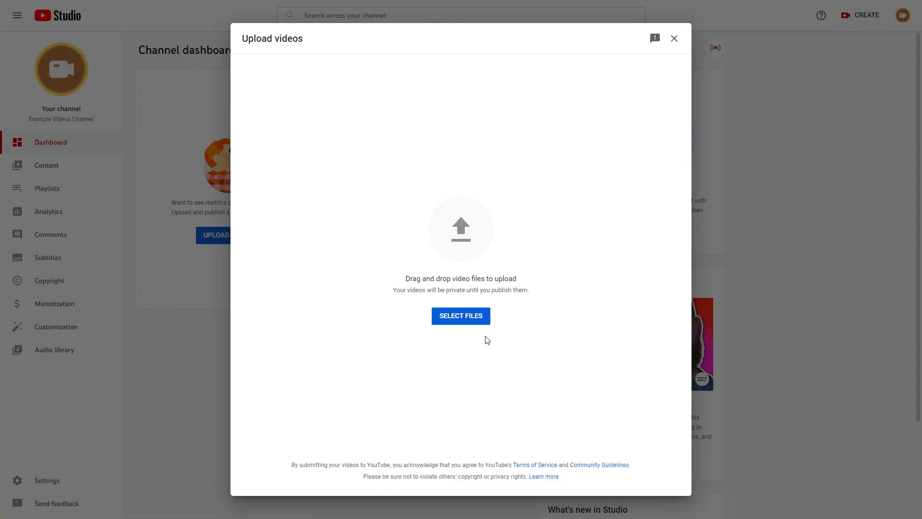
pyautogui.click(441, 320)
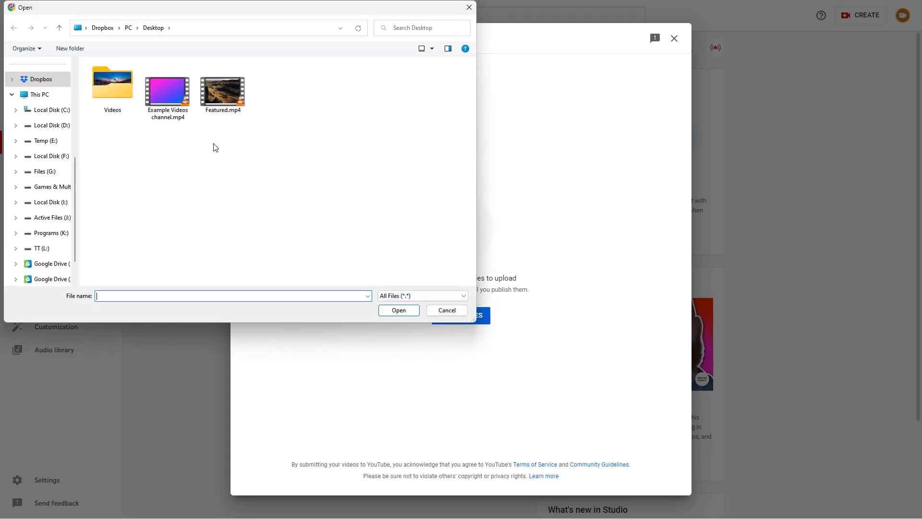
pyautogui.moveTo(167, 139); pyautogui.dragTo(240, 108)
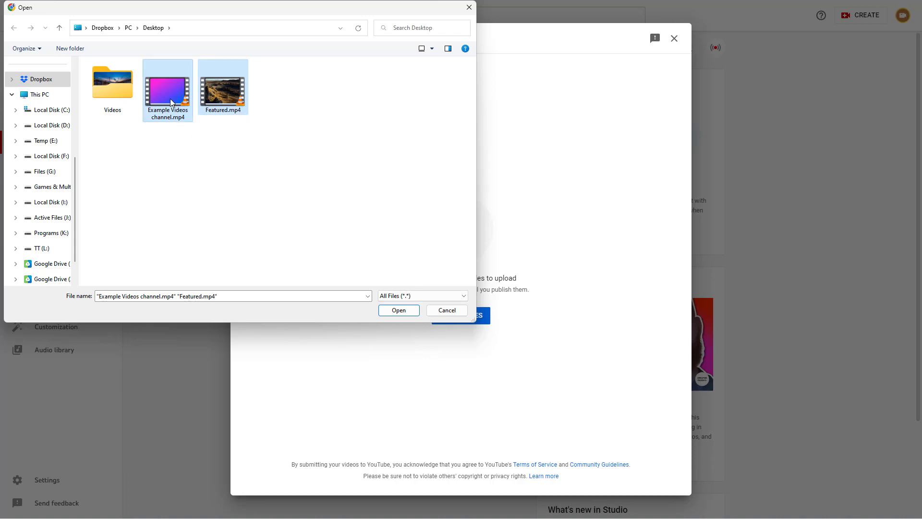
pyautogui.click(397, 311)
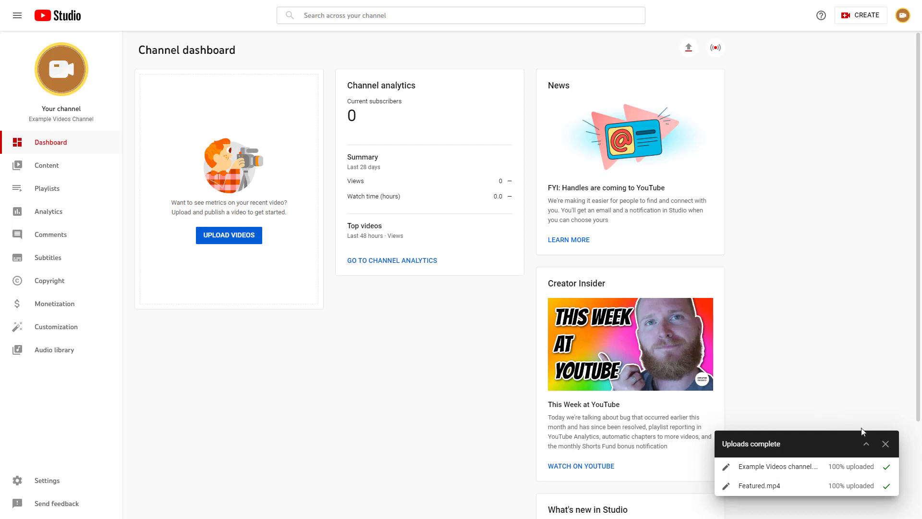
pyautogui.click(885, 444)
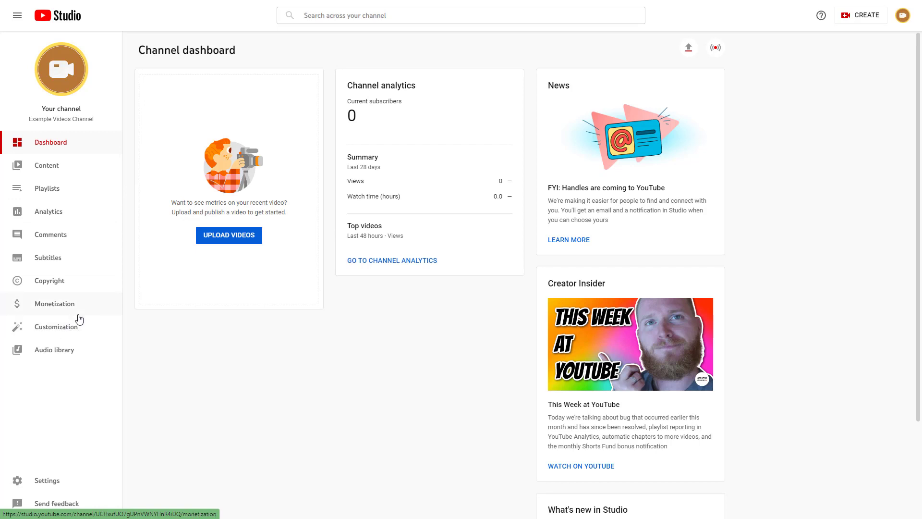
# Step: Search the channel's videos for "example" in the channel trailer's video chooser, then close it without a selection
pyautogui.click(77, 332)
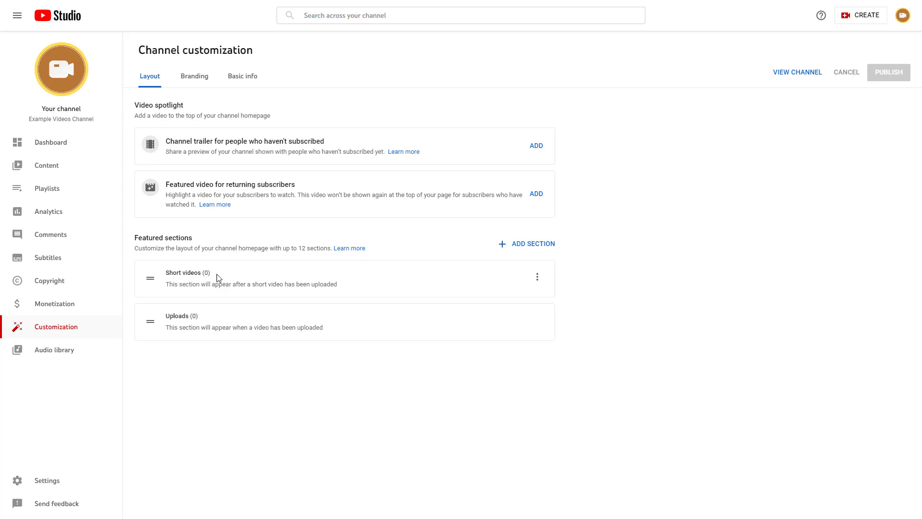
pyautogui.click(535, 146)
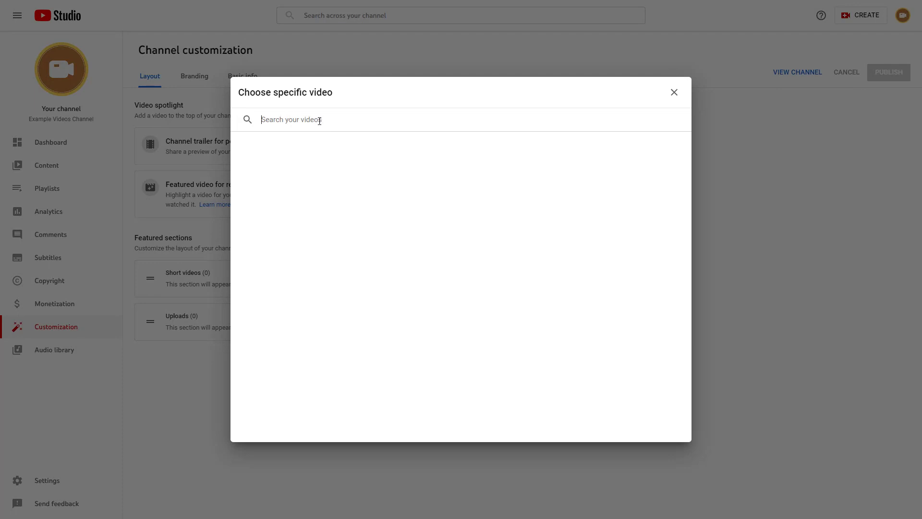
pyautogui.write('example')
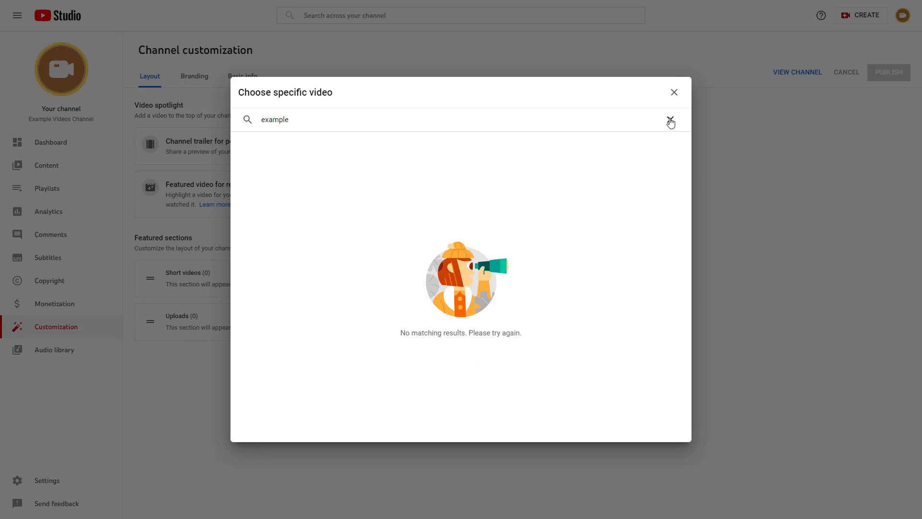
pyautogui.click(674, 92)
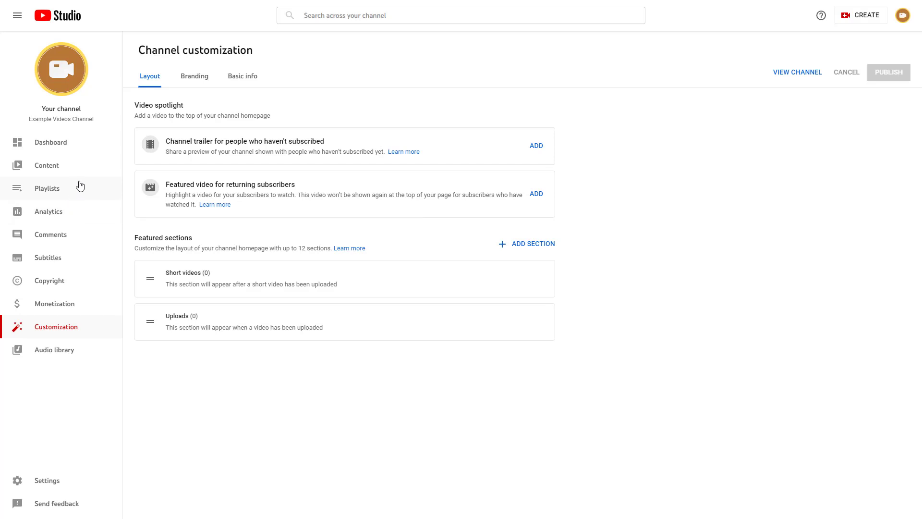
# Step: Open the Example Videos channel draft from the channel content and mark it as not made for kids
pyautogui.click(50, 167)
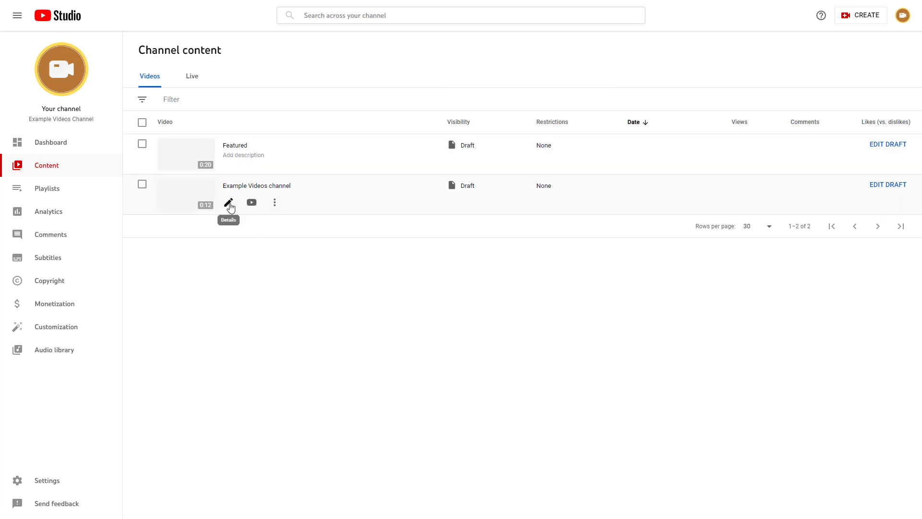
pyautogui.click(229, 204)
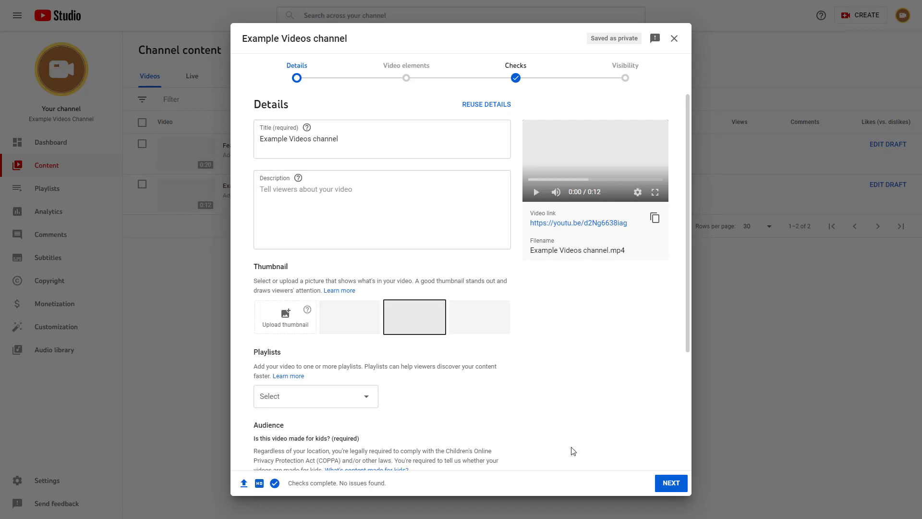
pyautogui.click(671, 483)
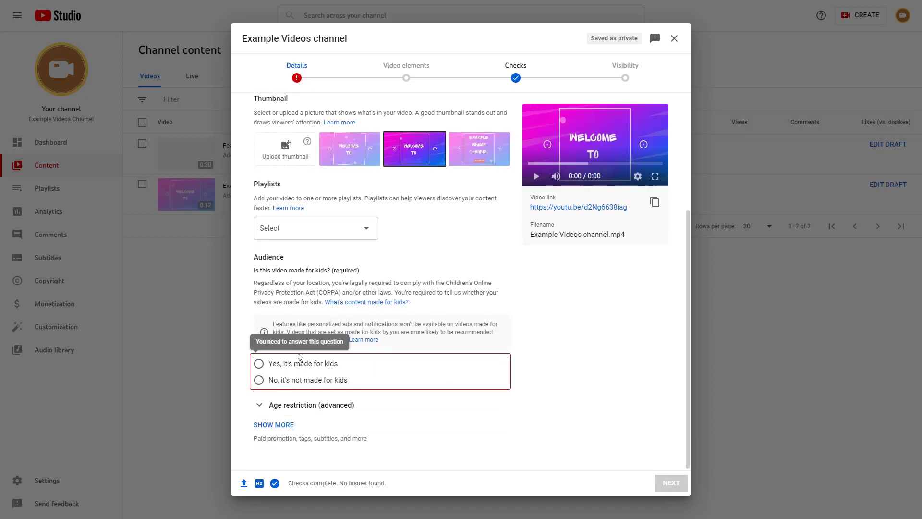
pyautogui.click(314, 383)
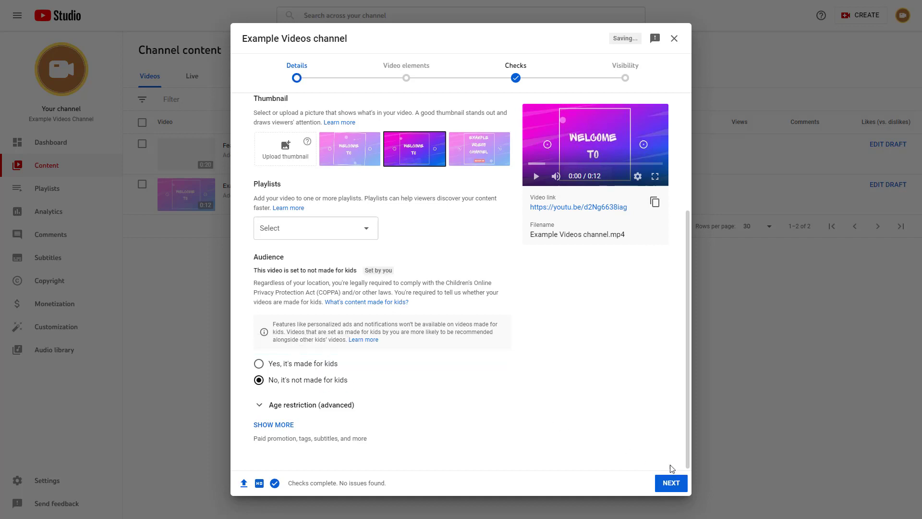
# Step: Publish the Example Videos channel video with its visibility set to Public
pyautogui.click(671, 483)
pyautogui.click(677, 490)
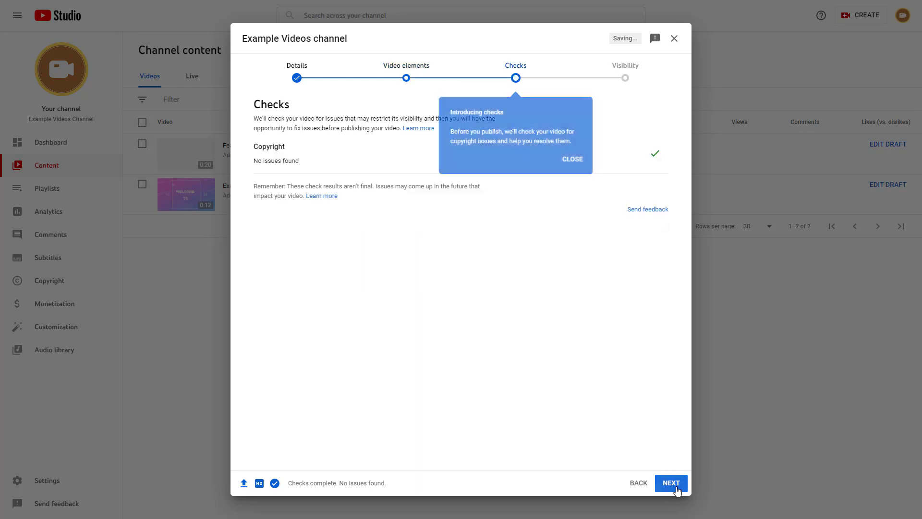
pyautogui.click(674, 487)
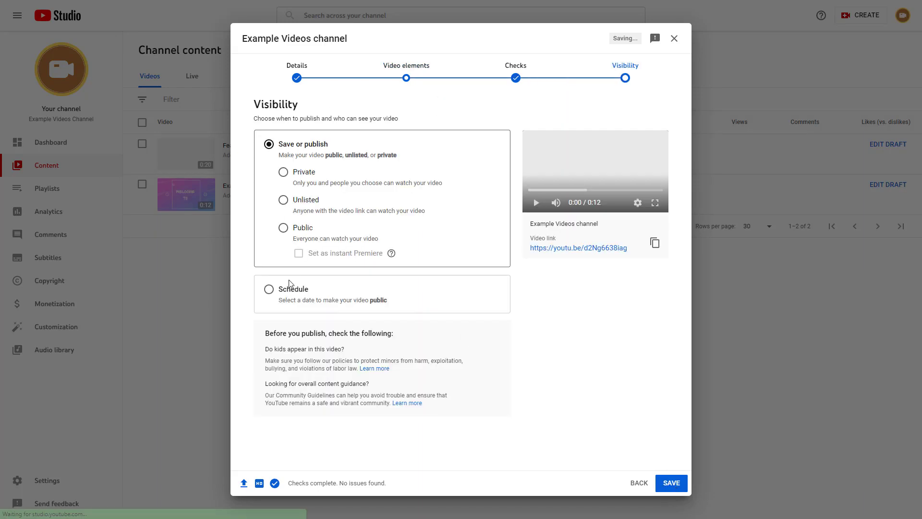
pyautogui.click(283, 227)
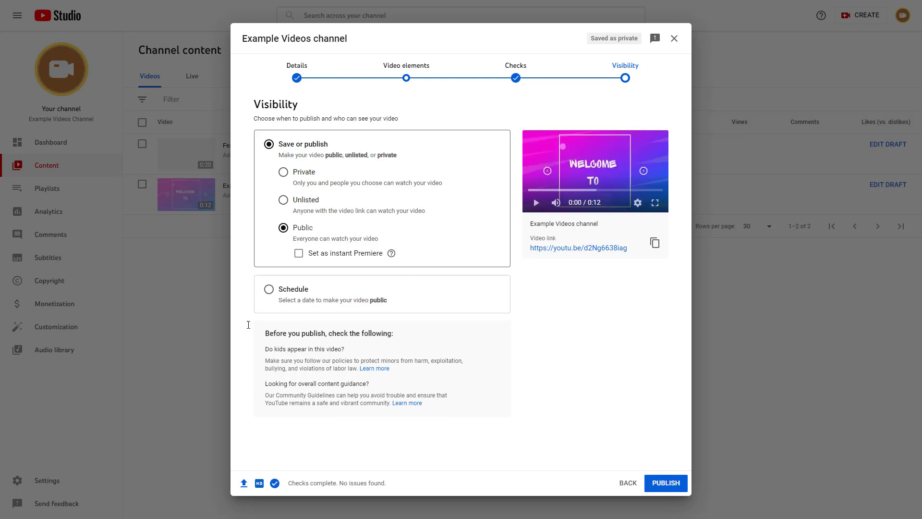
pyautogui.click(677, 483)
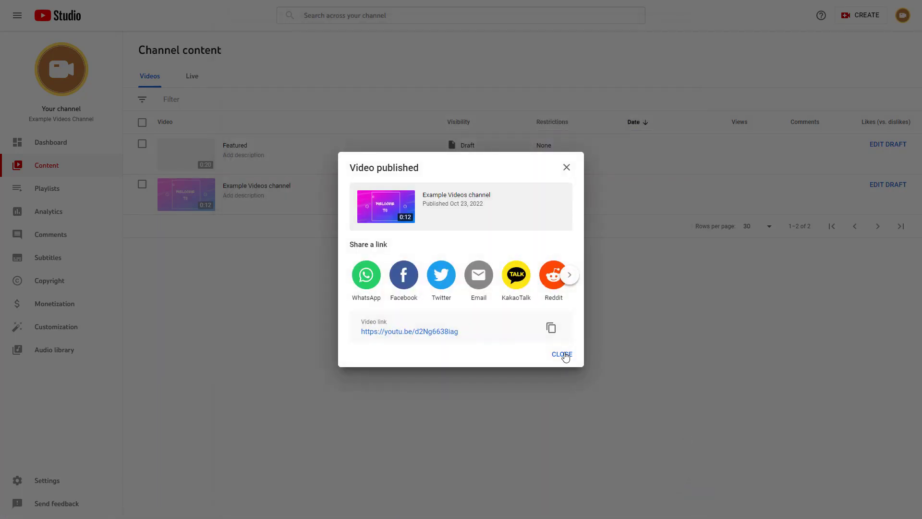
pyautogui.click(563, 355)
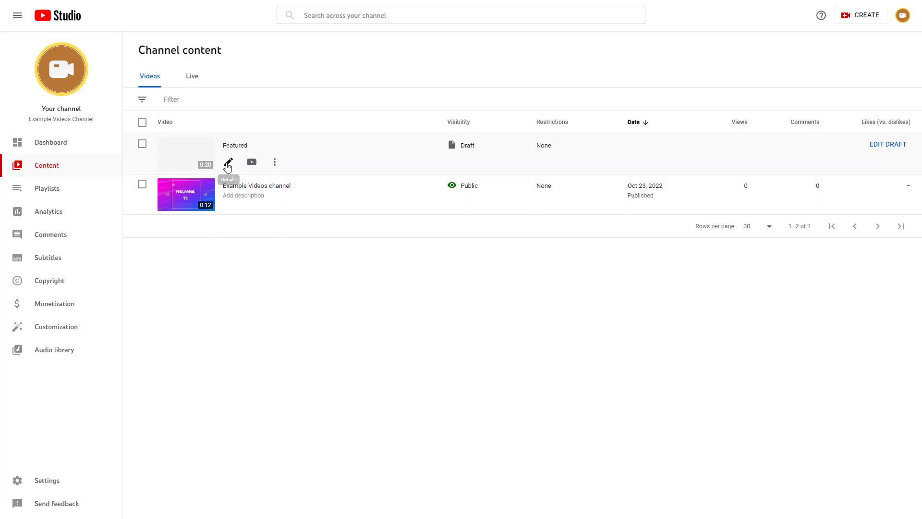
# Step: Open the Featured draft's details and mark the video as not made for kids
pyautogui.click(228, 163)
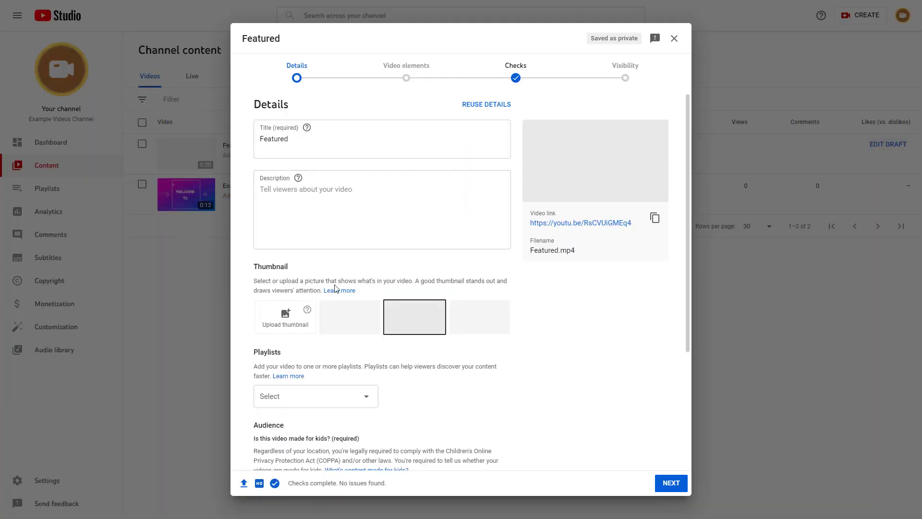
pyautogui.scroll(-4, 344, 382)
pyautogui.click(304, 380)
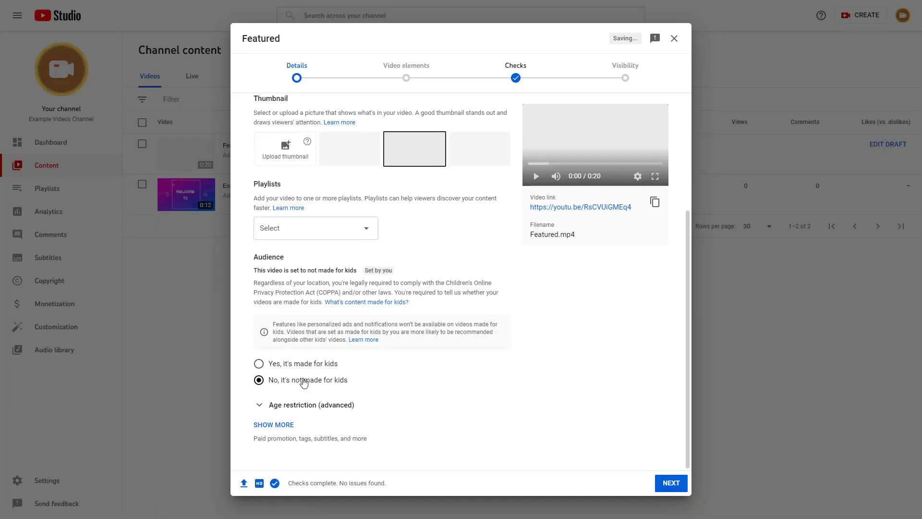
# Step: Publish the Featured video with its visibility set to Public and open the channel's customization page
pyautogui.click(671, 483)
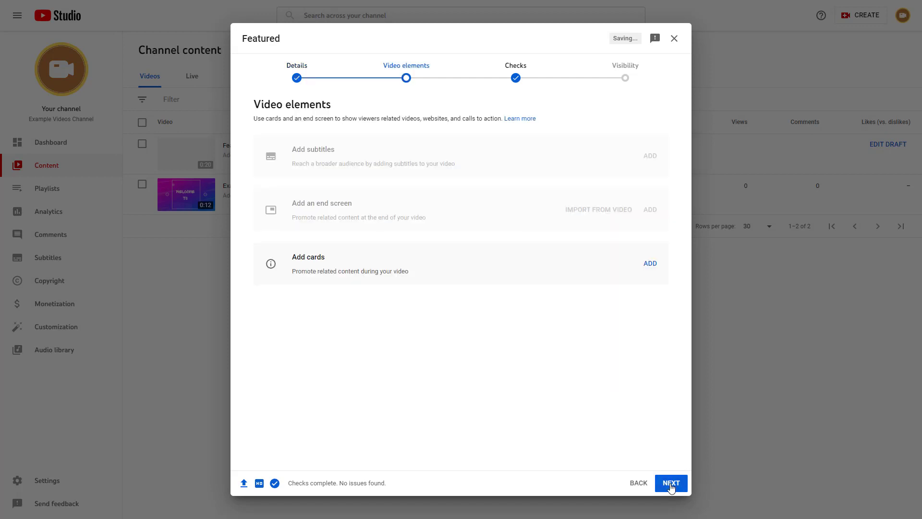
pyautogui.click(671, 484)
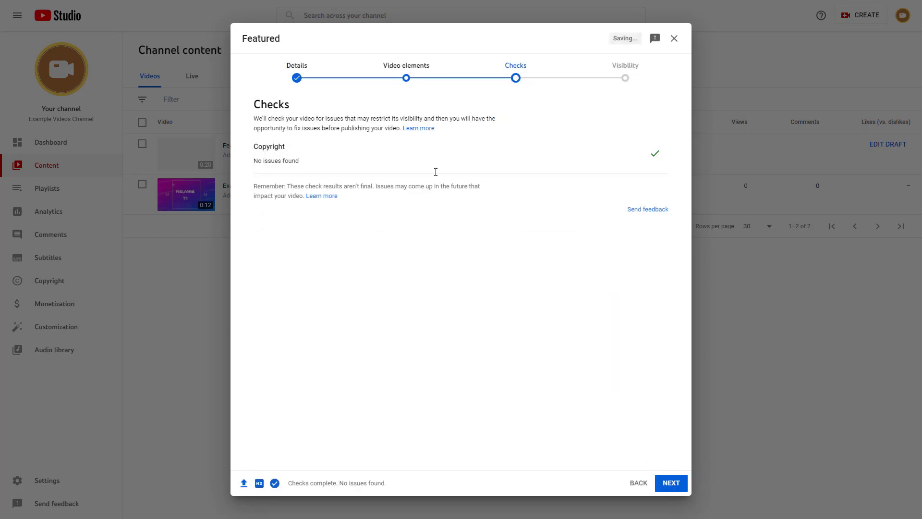
pyautogui.click(672, 484)
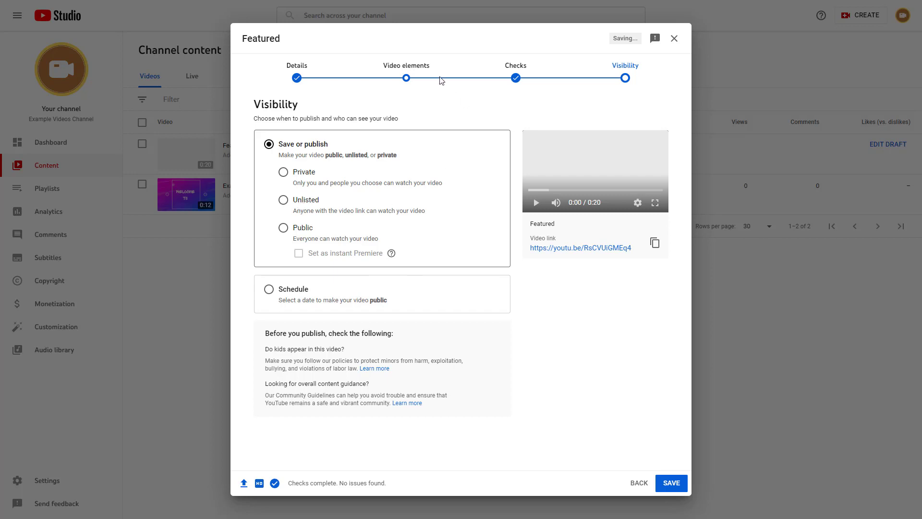
pyautogui.click(283, 227)
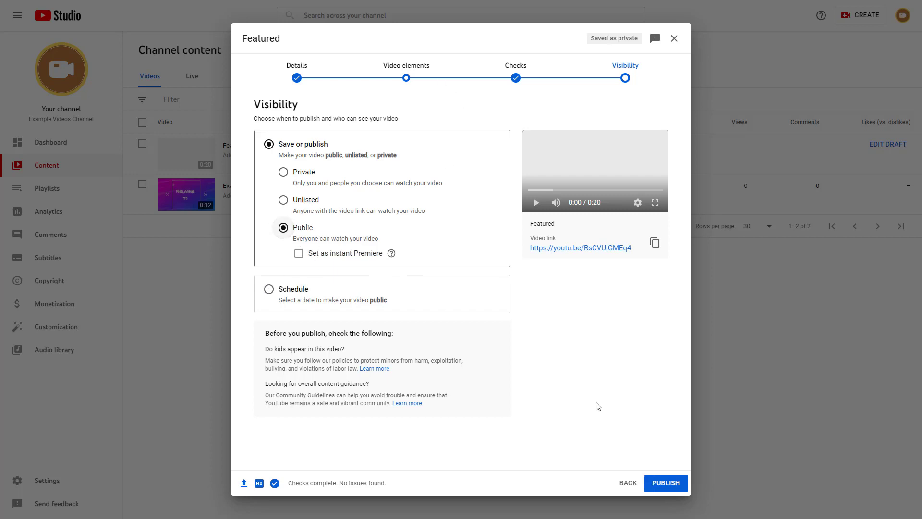
pyautogui.click(671, 485)
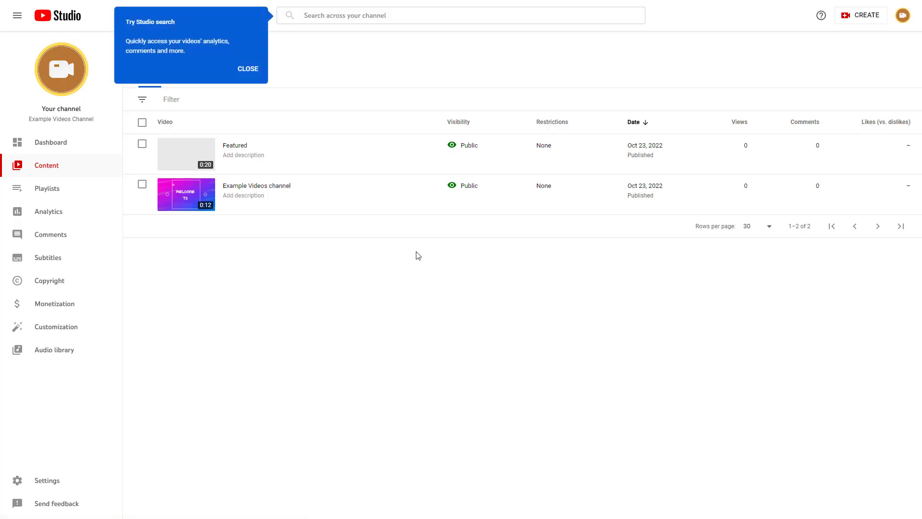
pyautogui.click(248, 69)
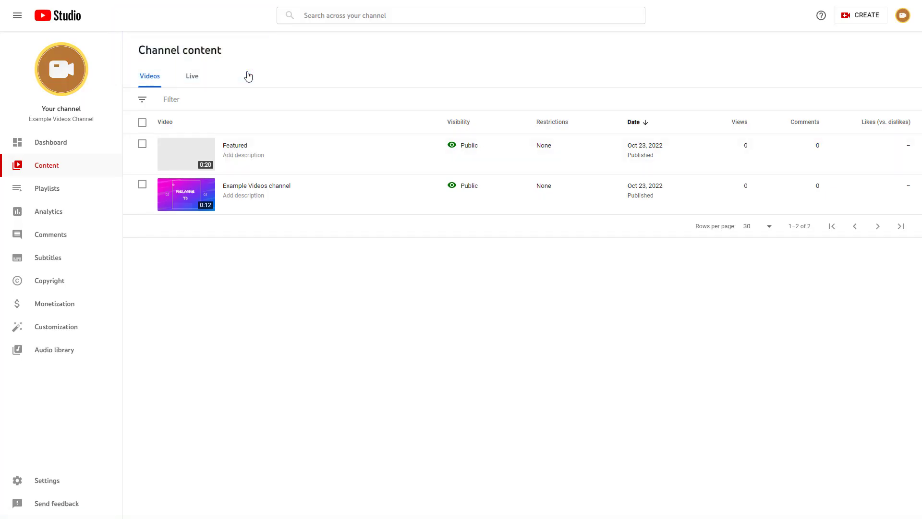
pyautogui.click(57, 331)
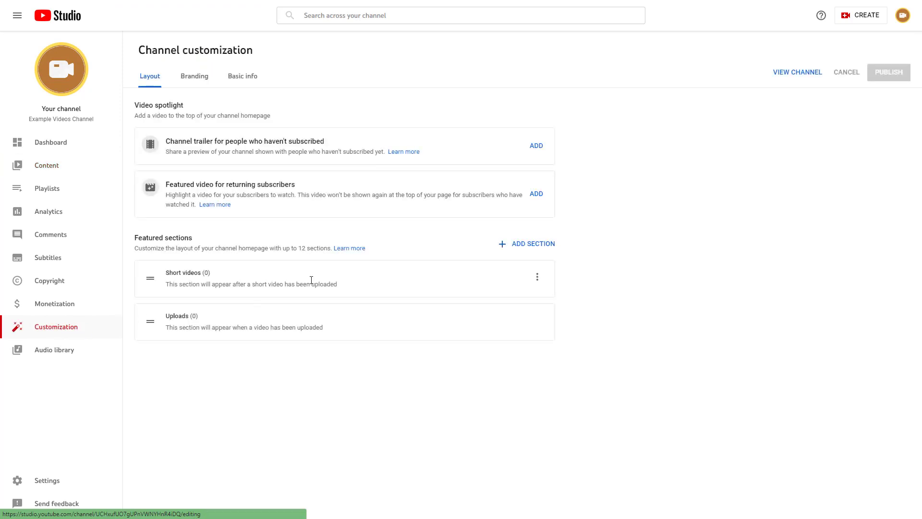
pyautogui.click(536, 147)
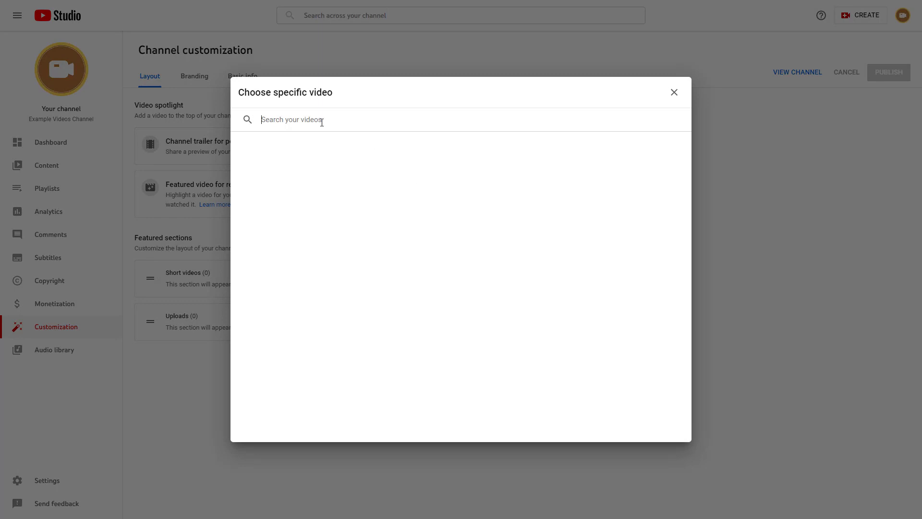
pyautogui.write('example')
pyautogui.click(674, 92)
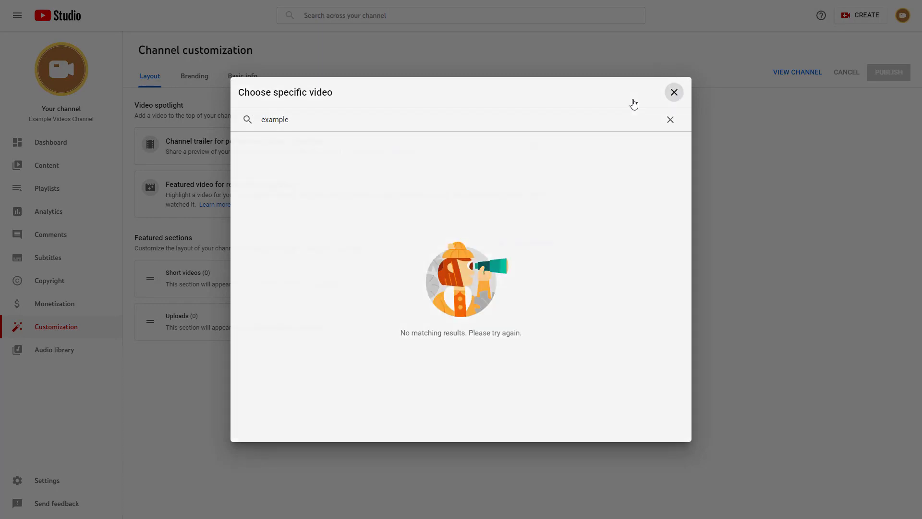
# Step: Search the channel's videos for "examp" and set Example Videos channel as the channel trailer for people who haven't subscribed
pyautogui.click(536, 145)
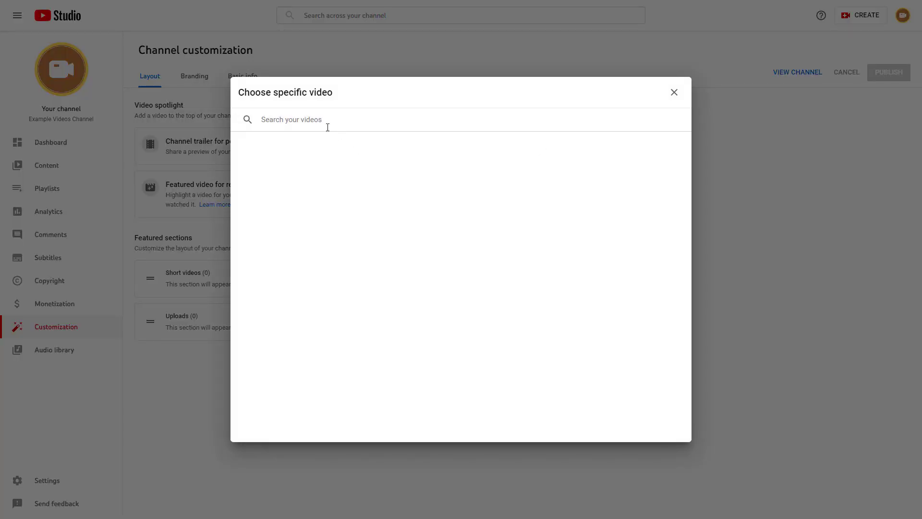
pyautogui.write('example')
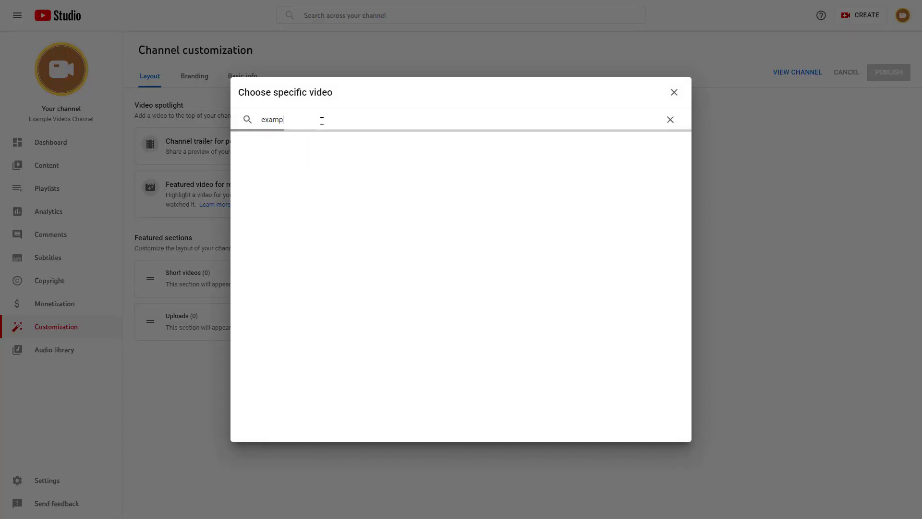
pyautogui.press('BackSpace')
pyautogui.press('BackSpace')
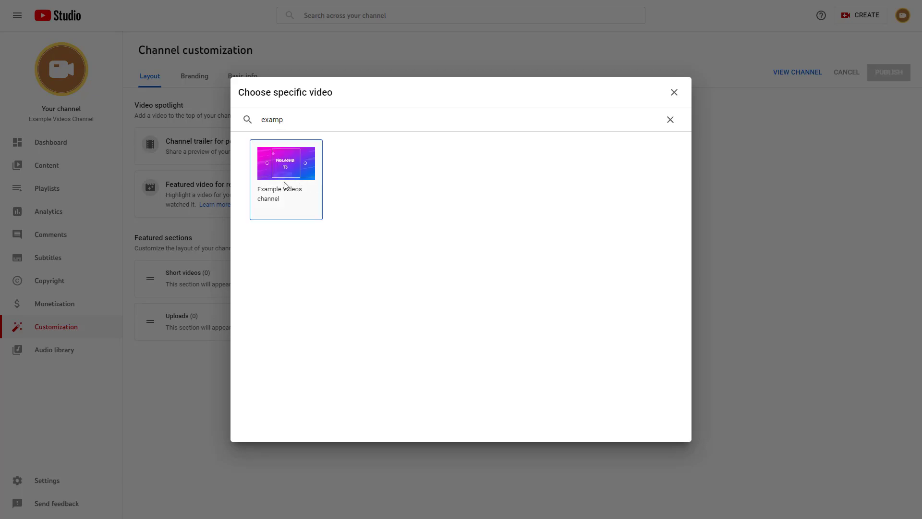
pyautogui.click(286, 184)
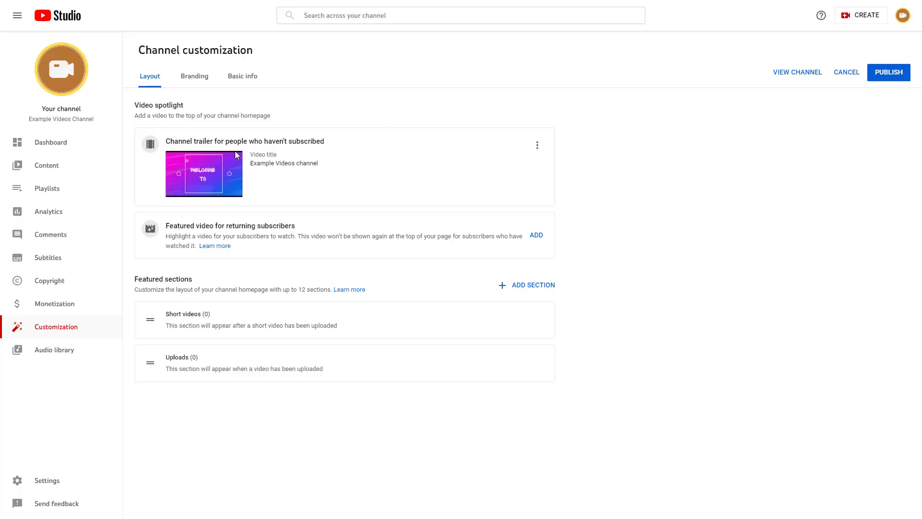
# Step: Search the channel's own videos for "fe" and set Featured as the featured video for returning subscribers
pyautogui.click(534, 235)
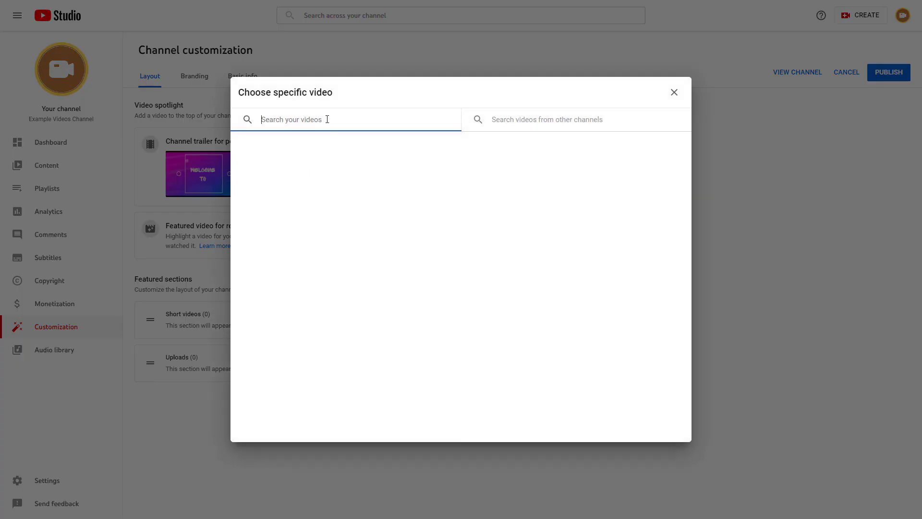
pyautogui.write('fe')
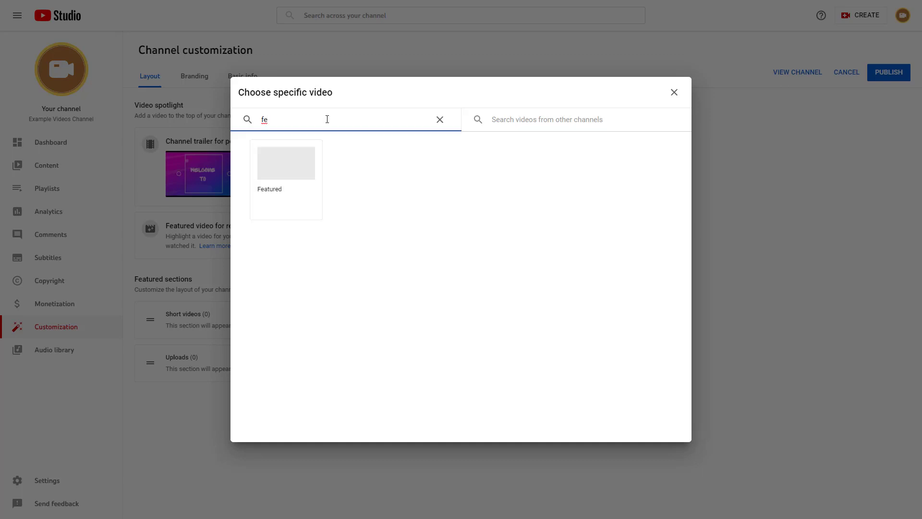
pyautogui.click(284, 174)
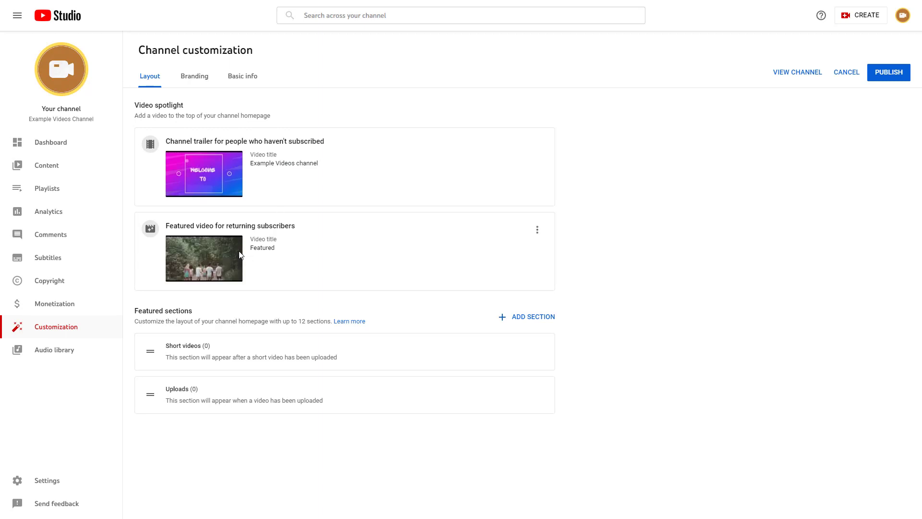
# Step: Publish the video spotlight changes and view the channel
pyautogui.click(879, 77)
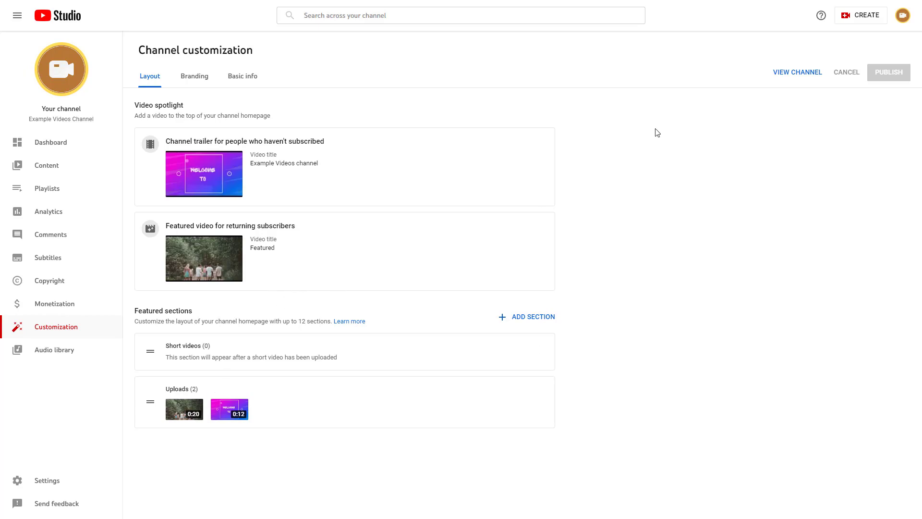
pyautogui.click(791, 73)
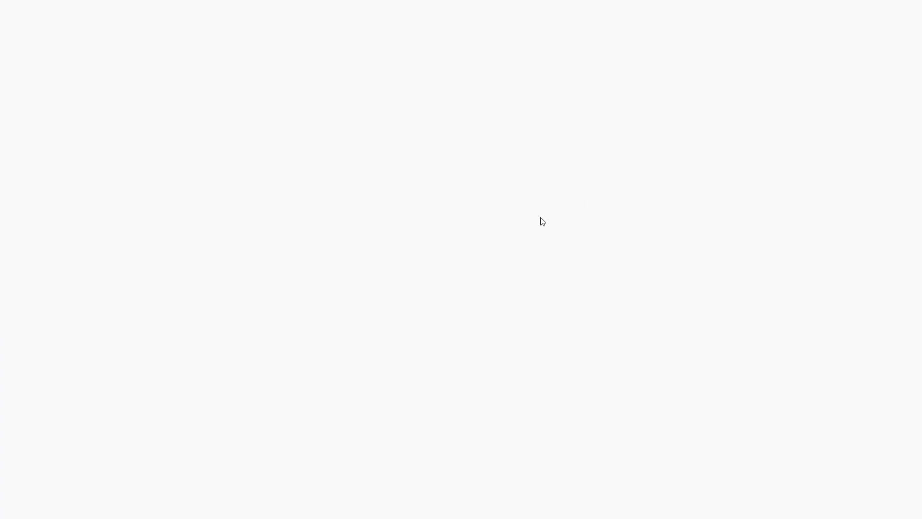